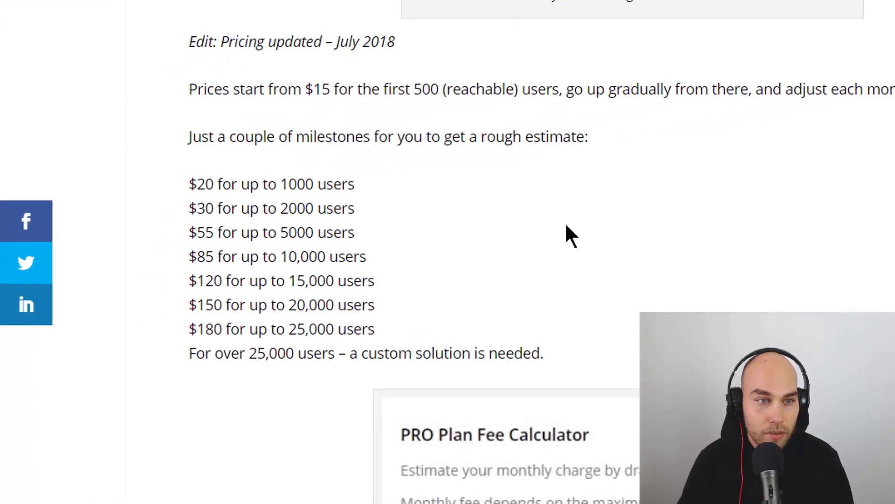
Highlight the $15, $20, $55 and $85 price tiers and the 25,000-user limit in the review.
double_click(325, 89)
click(297, 183)
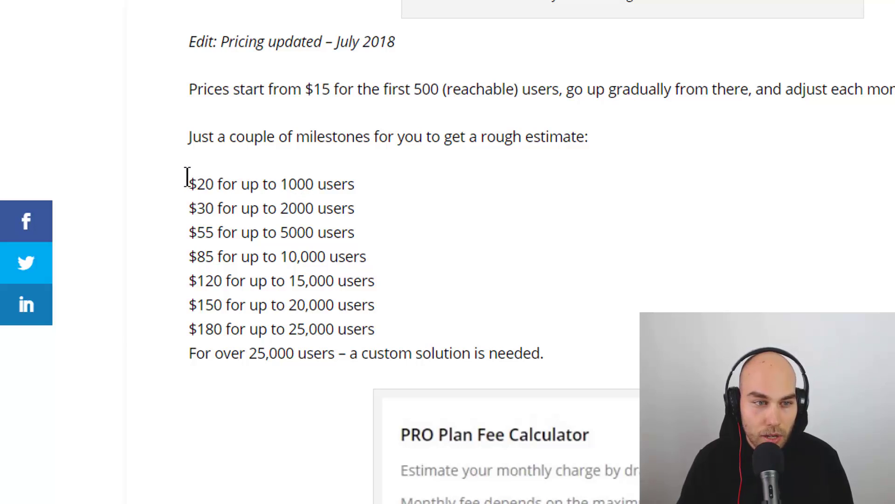
drag(191, 183, 207, 184)
click(233, 217)
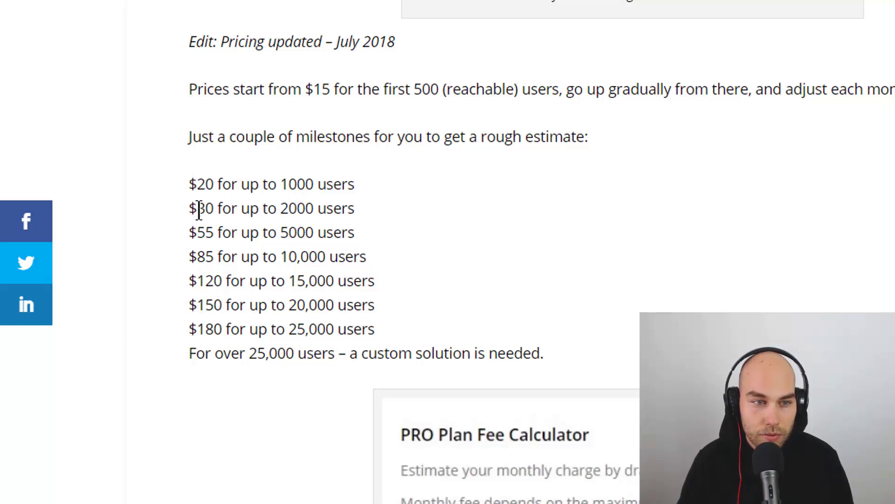
drag(184, 231, 301, 305)
click(390, 301)
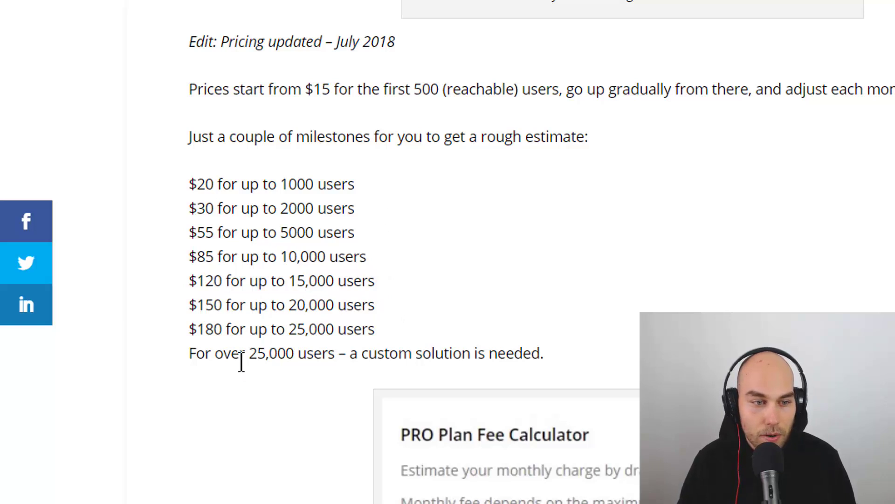
drag(249, 363, 283, 360)
click(290, 361)
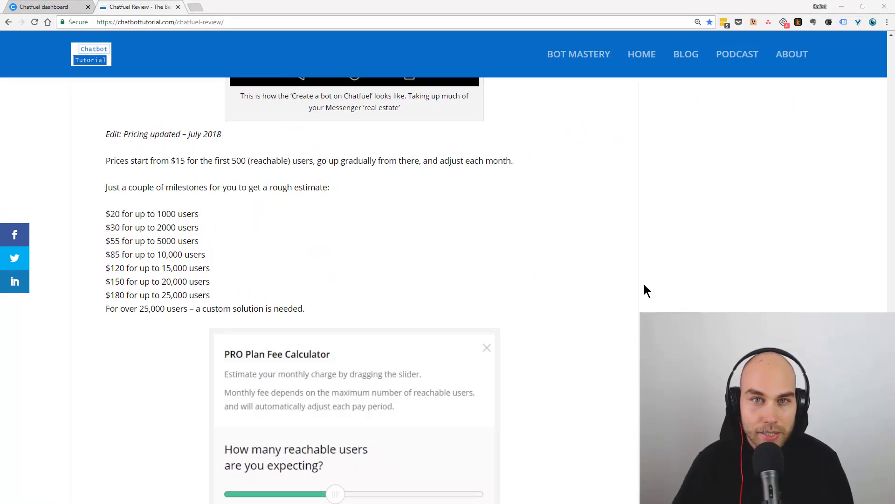
Switch to the Chatfuel dashboard showing the Welcome message block.
click(24, 6)
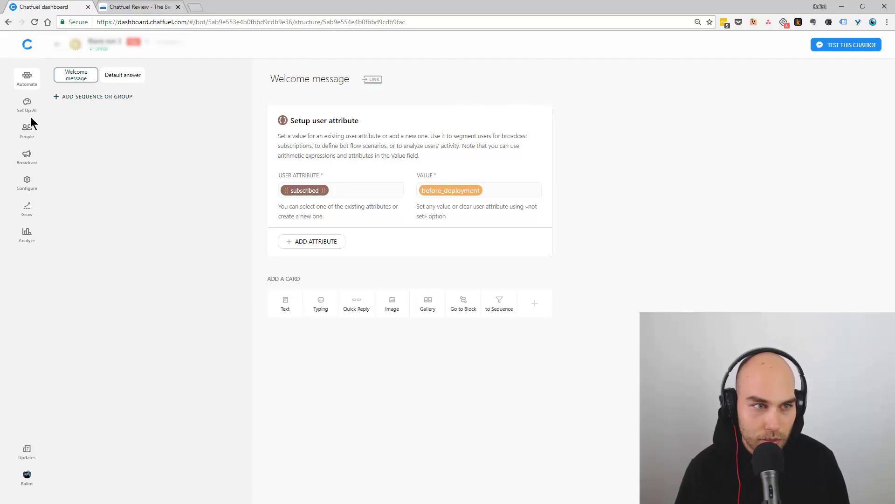
Create New Group 1 containing a block named 'unsubscription'.
click(72, 101)
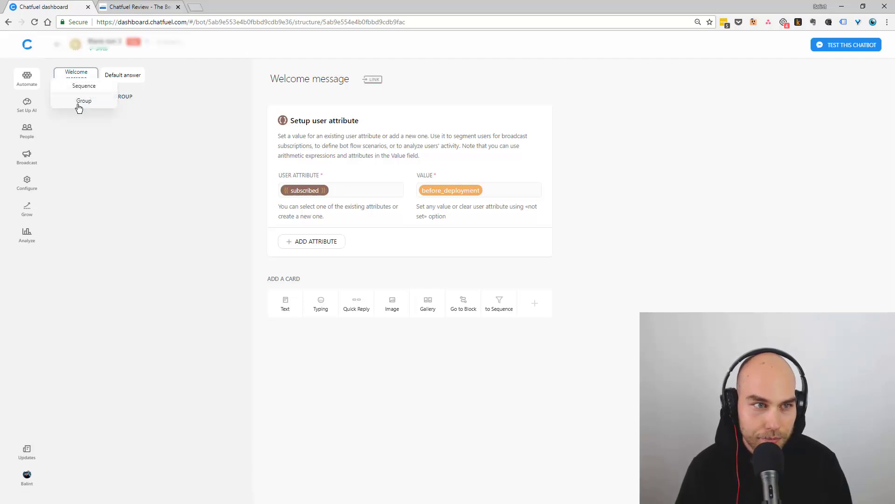
click(100, 107)
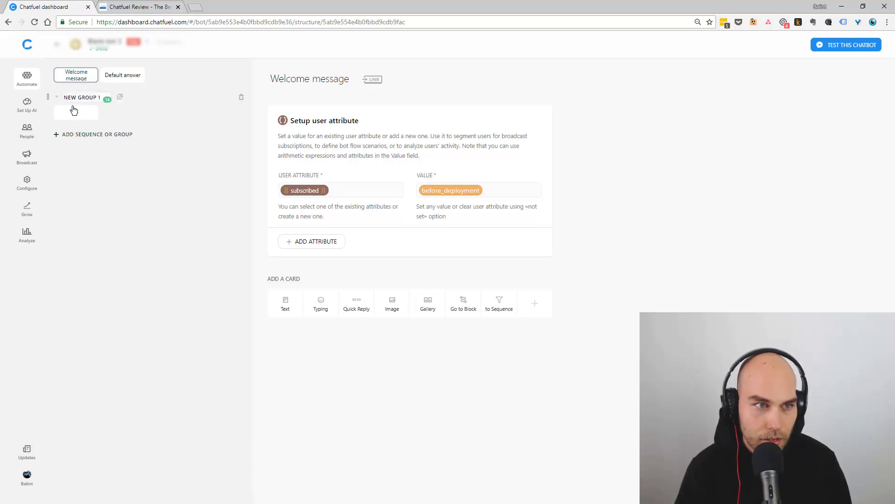
click(75, 118)
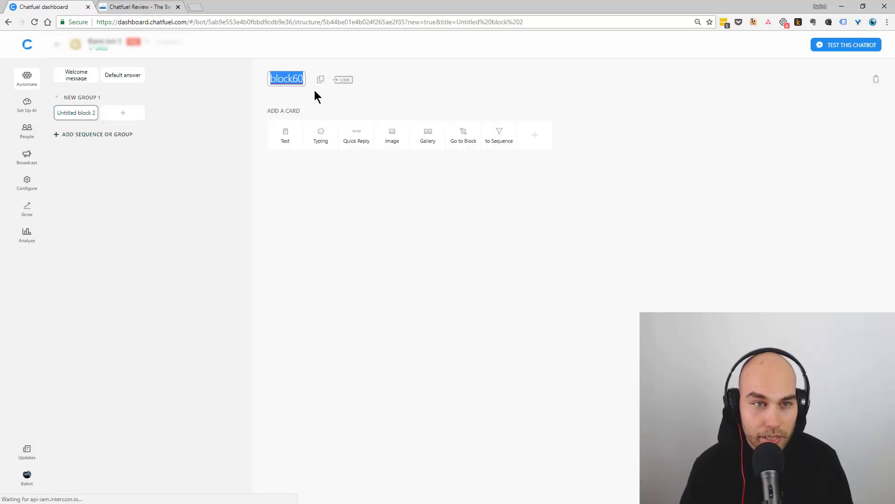
text(un)
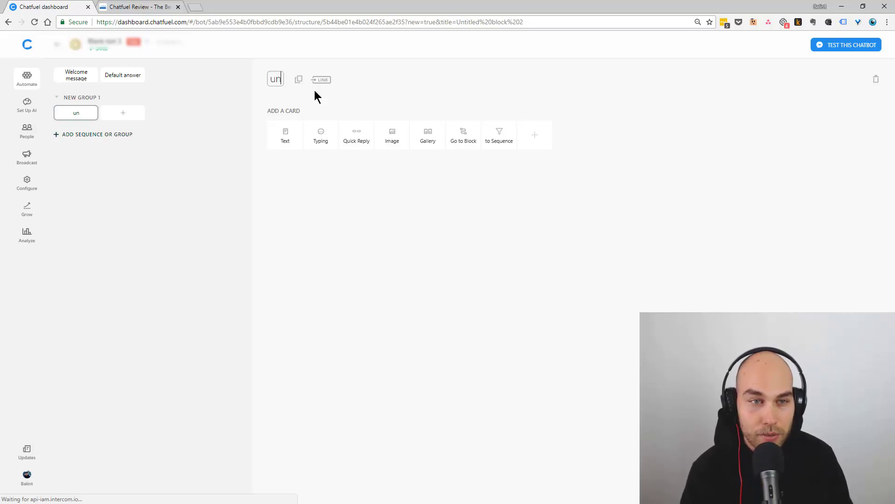
text(sub)
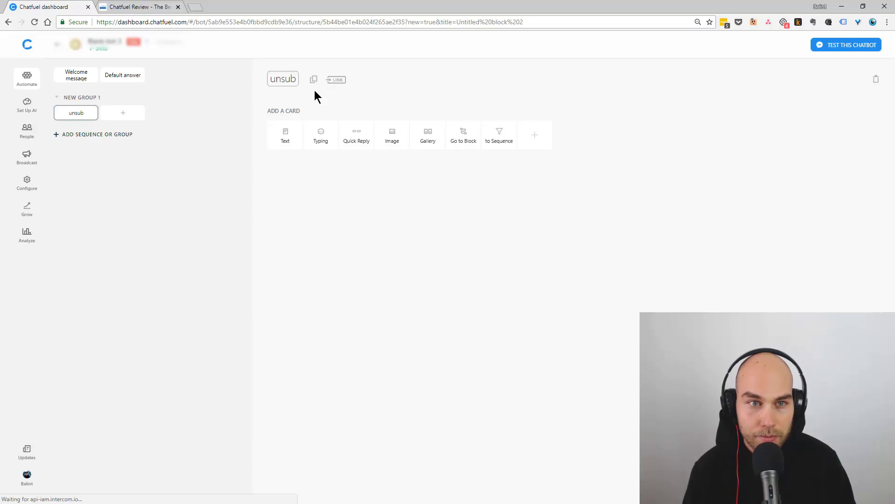
text(scription)
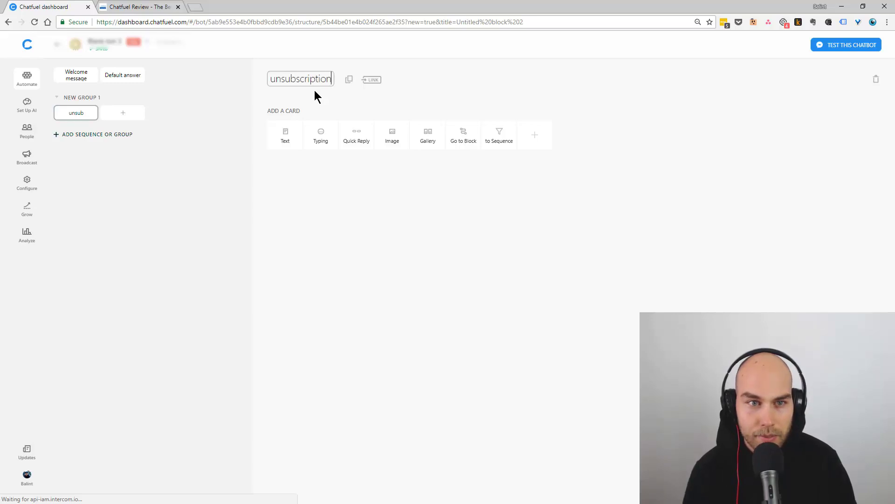
Add a Setup user attribute card setting subscribed to 'unsubscribed'.
click(534, 135)
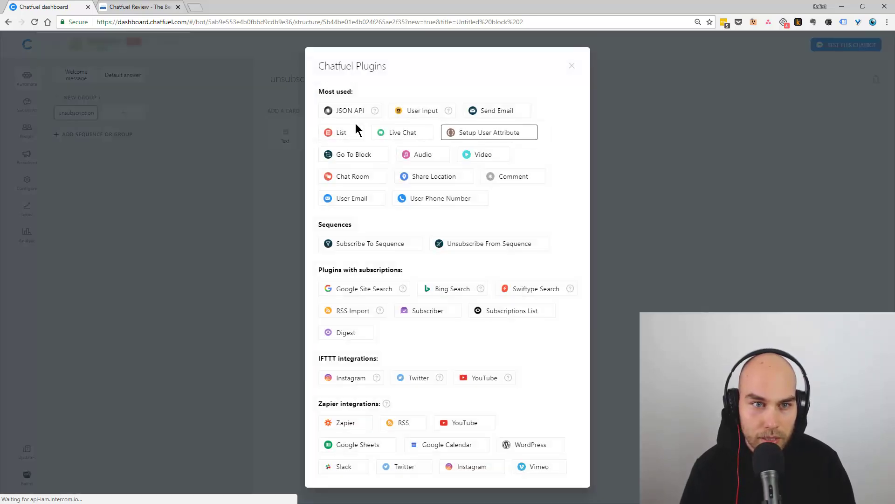
click(455, 134)
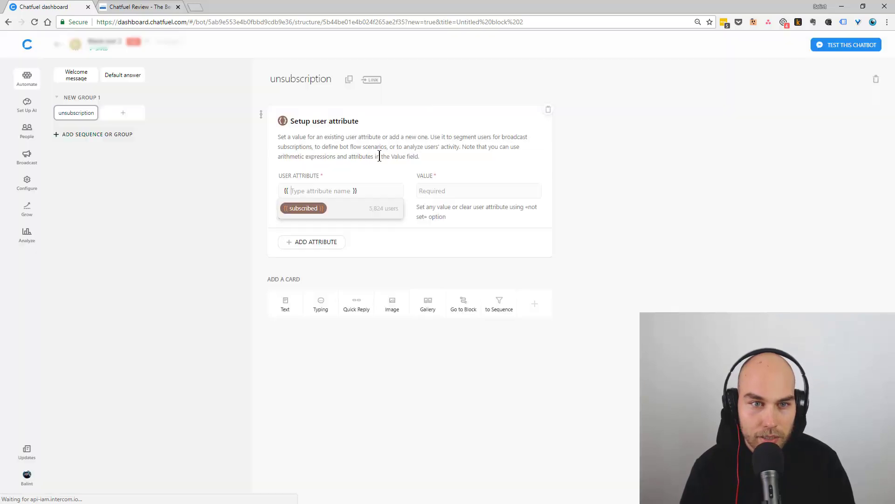
click(306, 209)
click(435, 192)
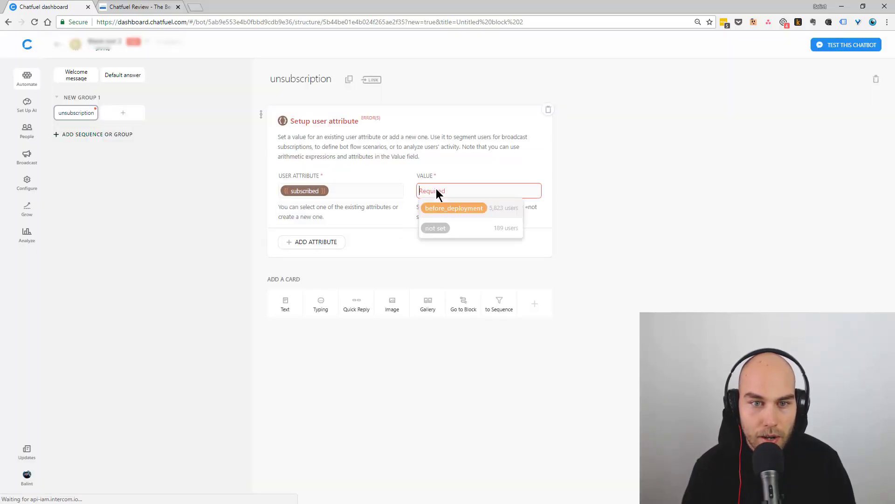
text(unsubscribed)
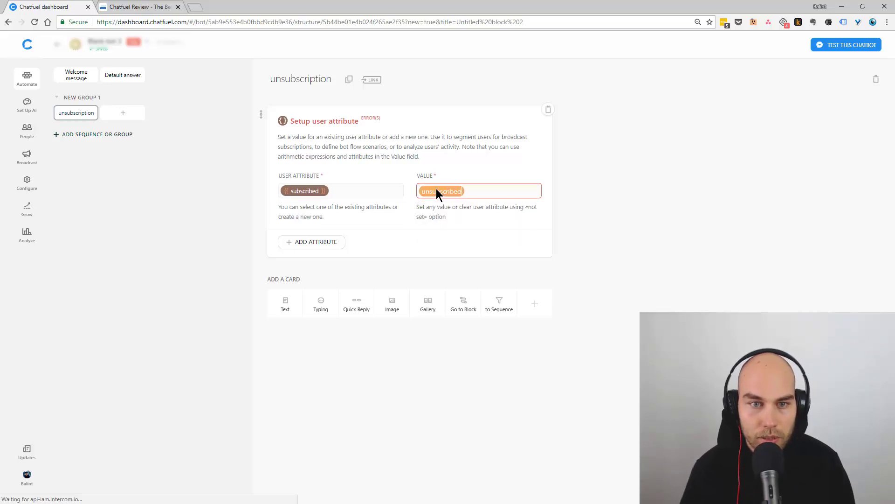
click(681, 201)
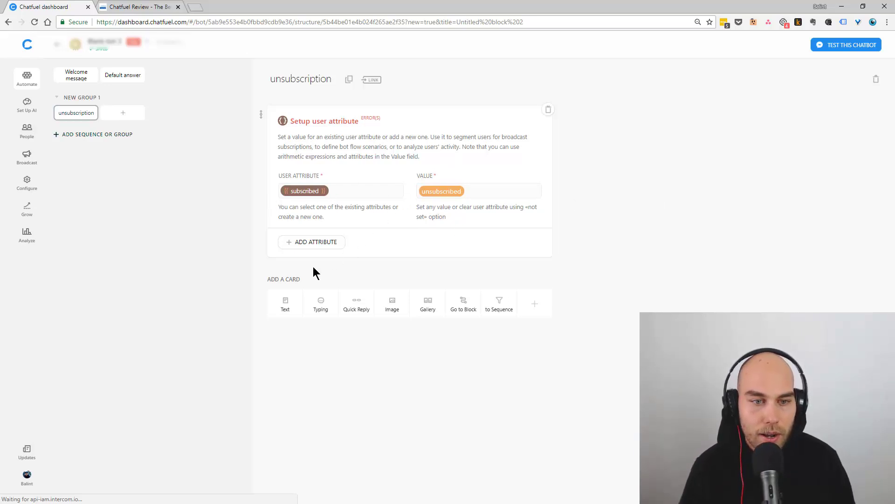
Add the text 'You've been unsubscribed.' with a Start again button linked to Welcome message.
click(283, 304)
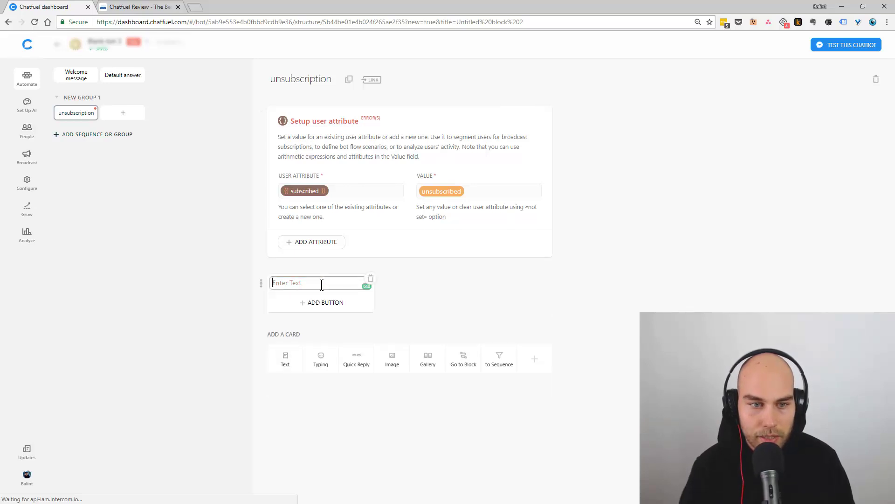
text(You've)
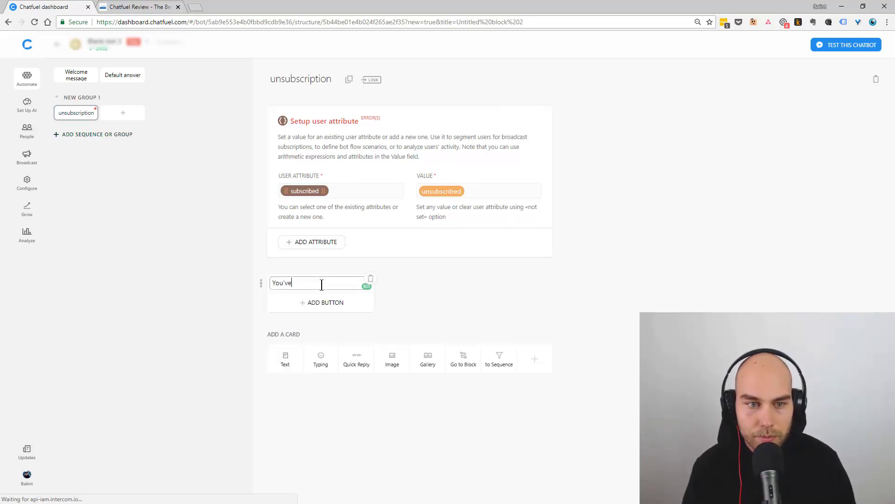
text( been unsub)
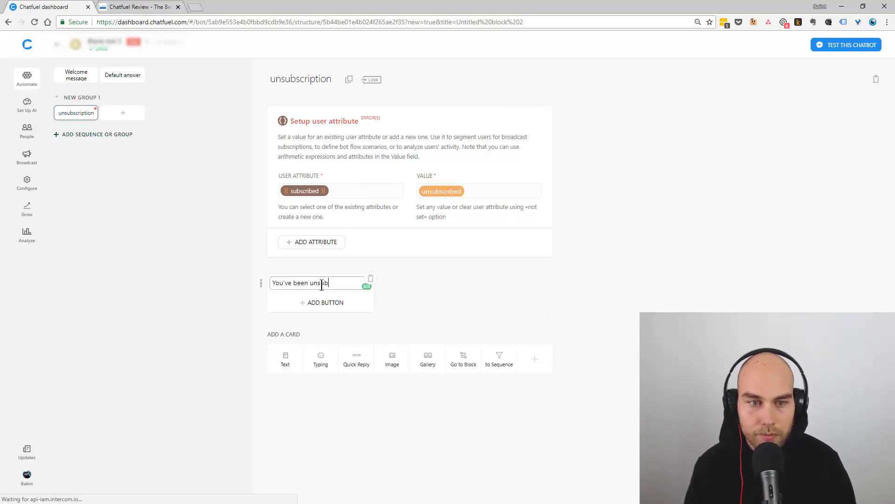
text(scribed.)
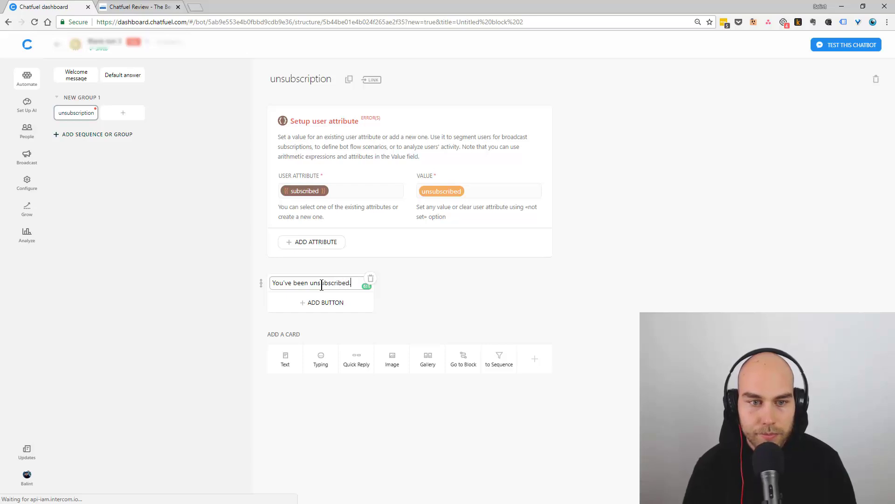
click(329, 303)
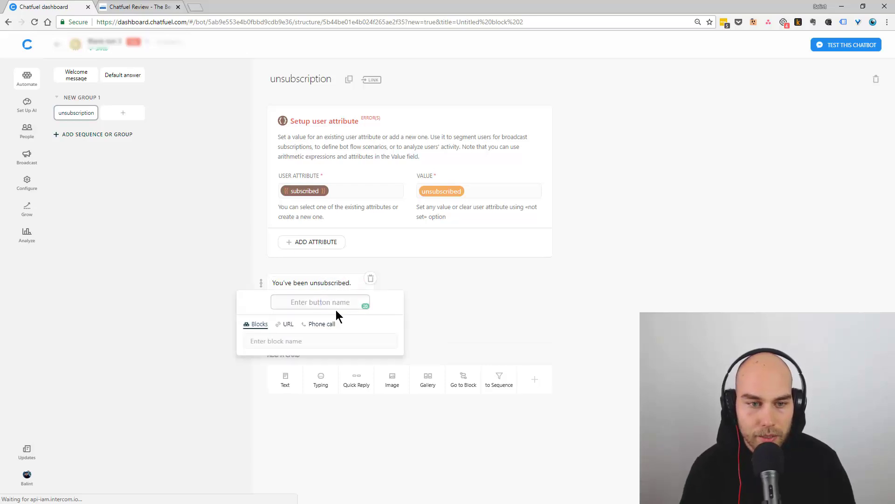
text(Start again)
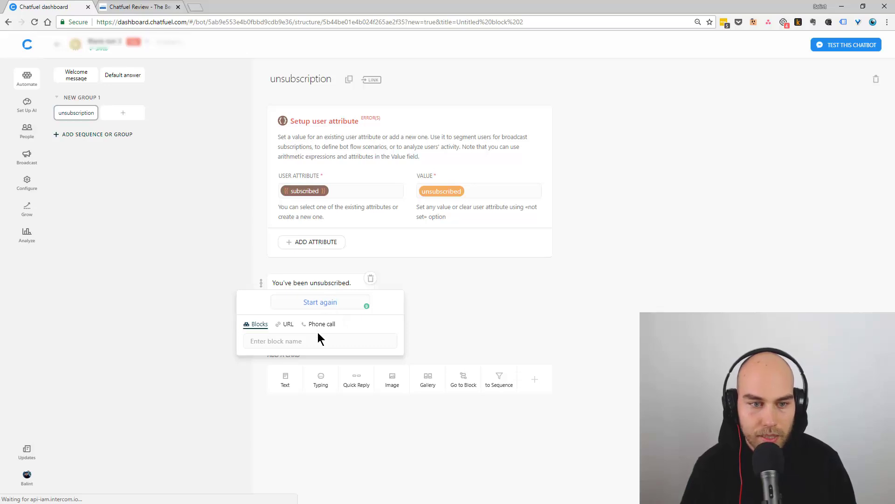
click(317, 338)
text(we)
click(299, 388)
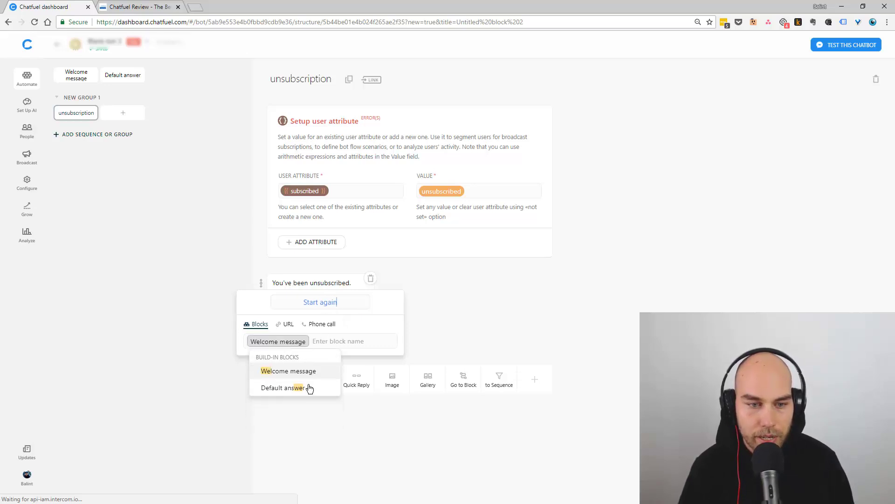
click(478, 309)
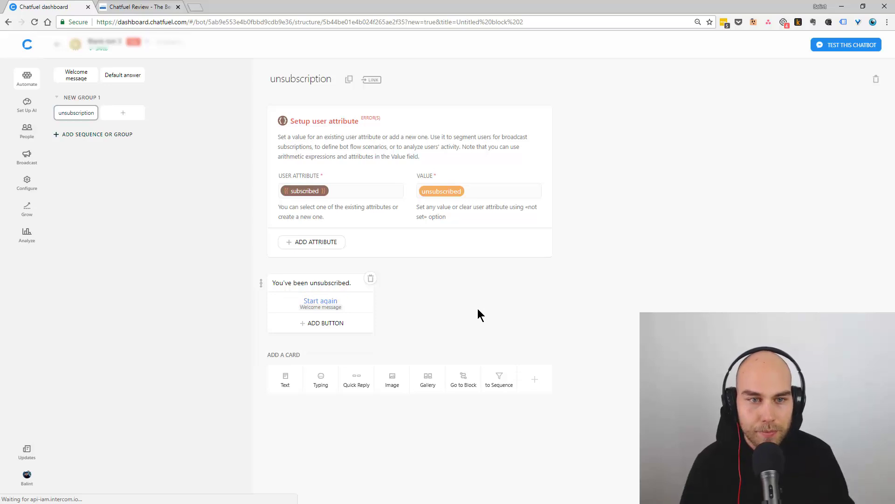
Create a new AI rule with the trigger phrases 'stop' and 'unsubscribe'.
click(25, 111)
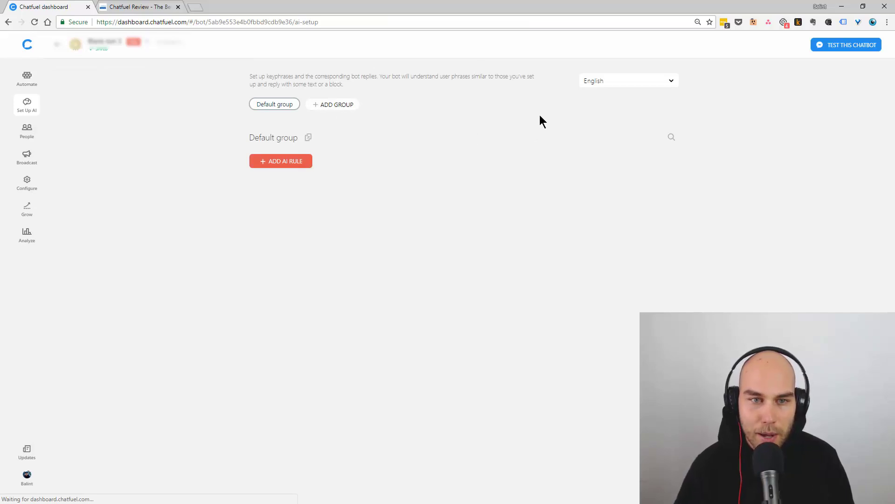
click(254, 163)
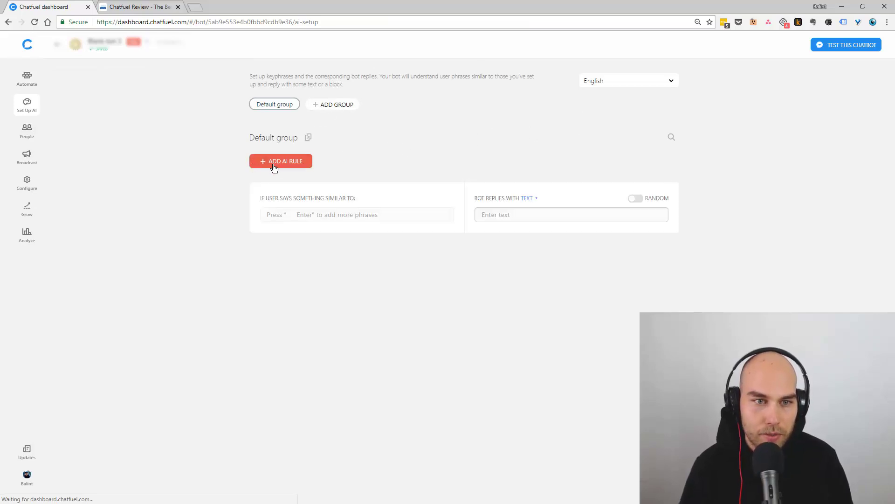
click(306, 220)
text(stop)
key(Return)
text(unsubscribe)
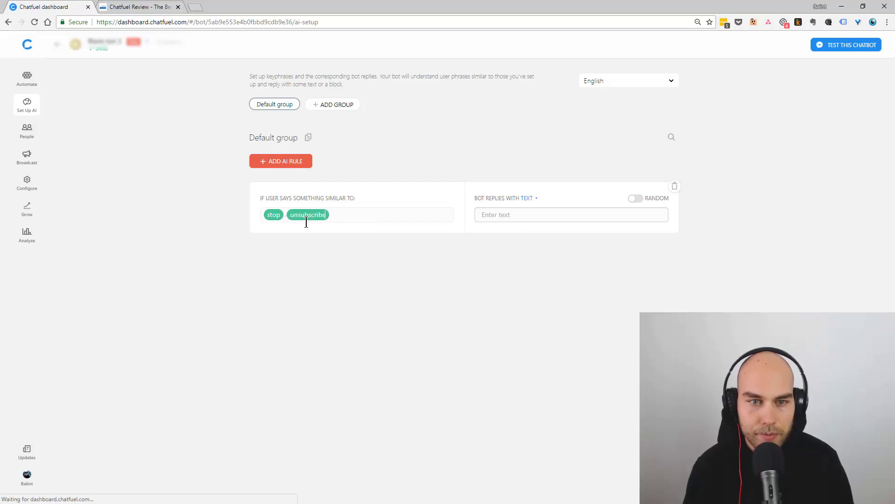
key(Return)
Make the rule reply with the unsubscription block, then go to the Broadcast page.
click(528, 198)
click(529, 208)
click(511, 216)
click(506, 292)
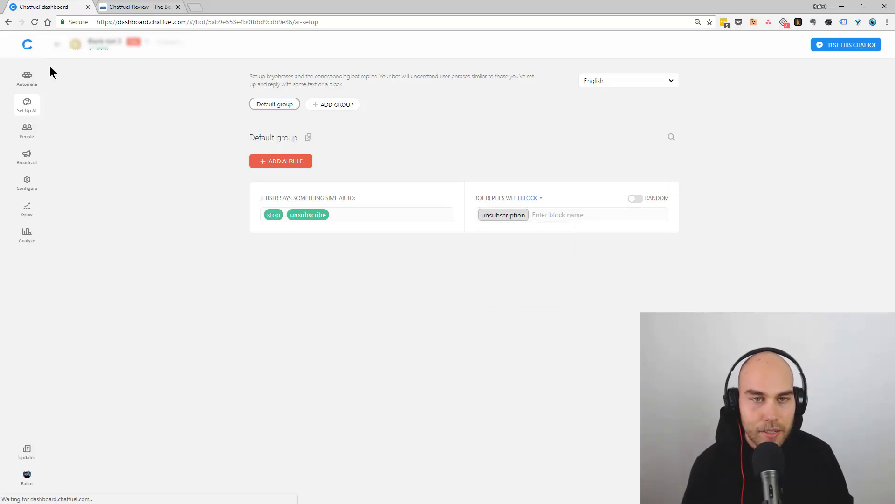
click(24, 133)
click(32, 155)
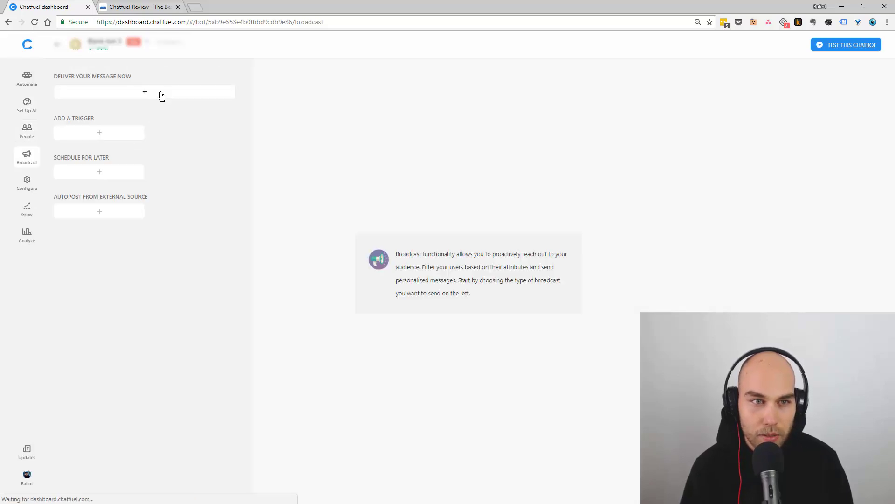
Create a Deliver Your Message Now broadcast filtered to subscribed is not 'unsubscribed', reaching 5,844 users.
click(160, 96)
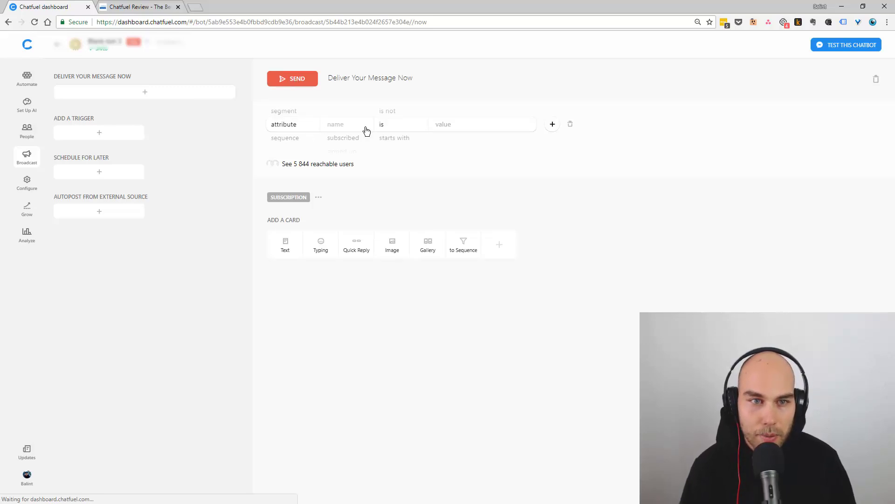
click(343, 127)
click(349, 136)
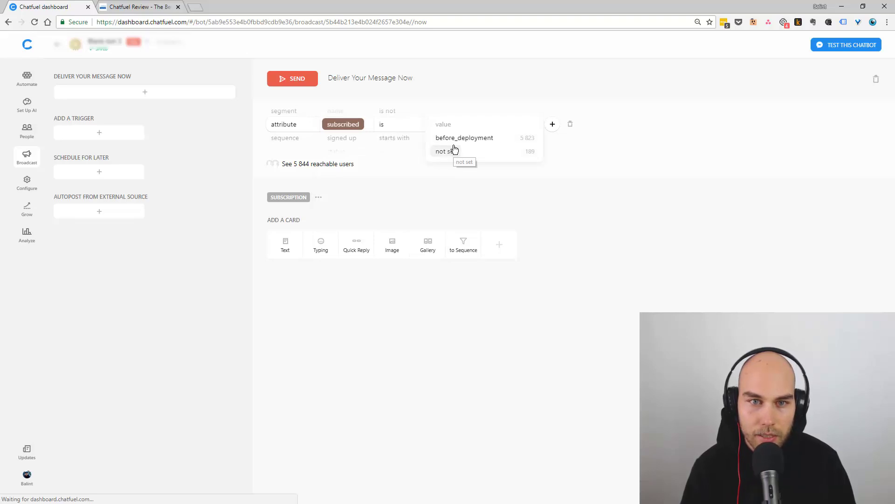
click(344, 125)
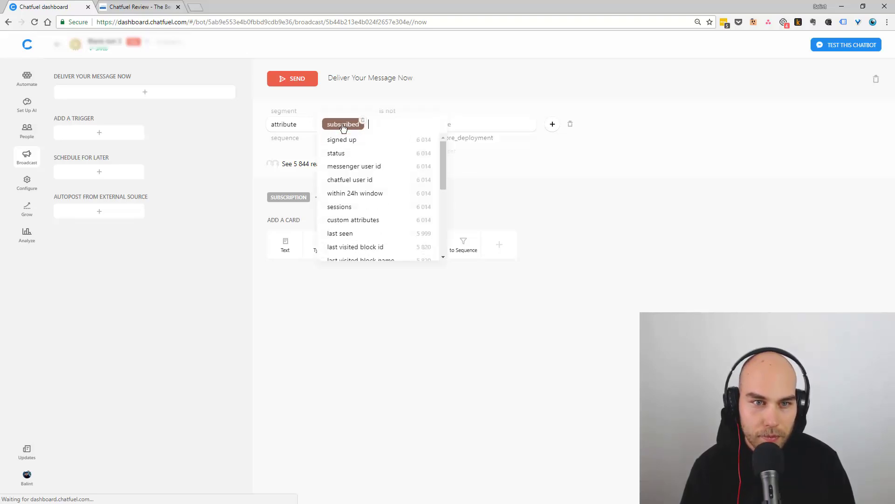
click(477, 100)
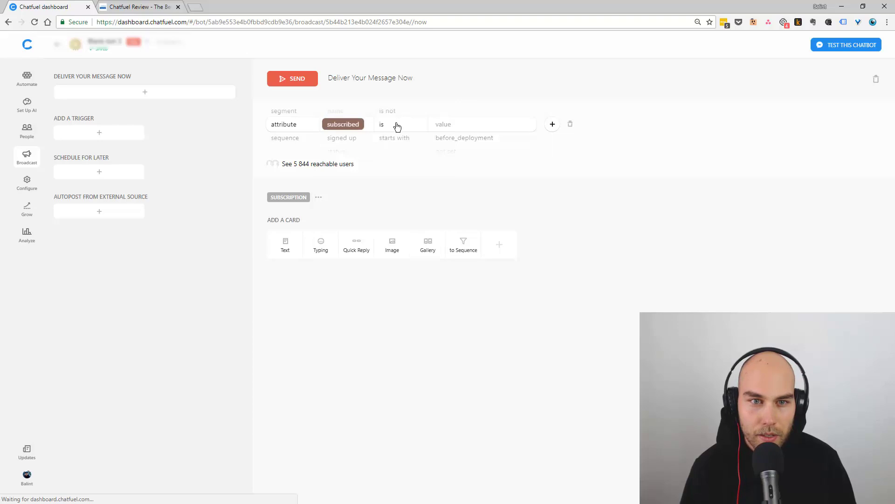
click(453, 124)
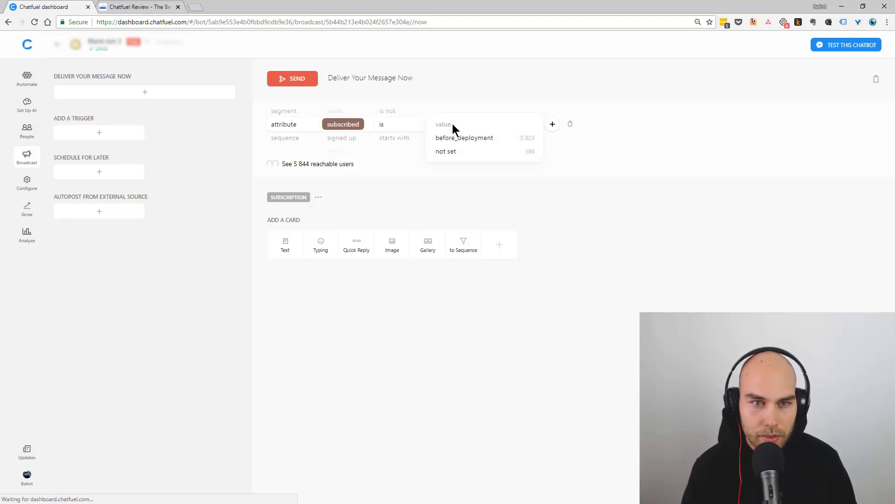
text(unsubscribed)
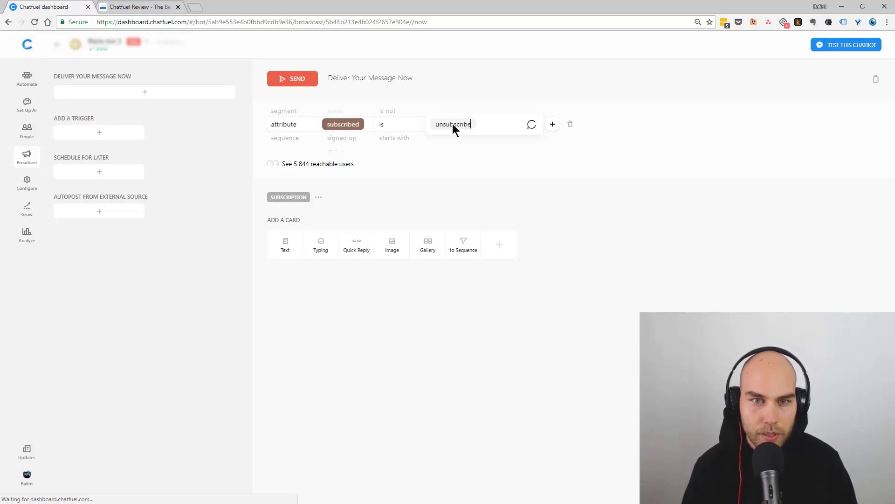
click(437, 98)
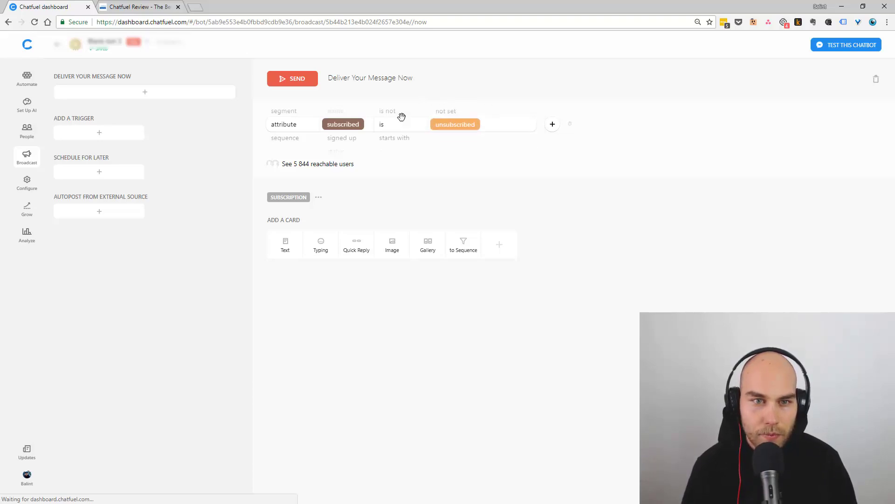
click(399, 115)
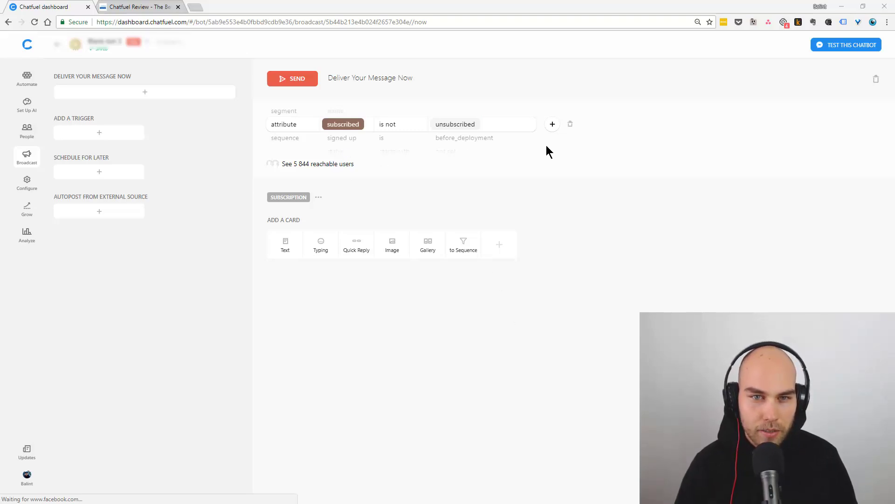
Set the broadcast filter to last seen < 01 May 2018, reaching 2,104 users.
click(339, 127)
scroll(337, 179, down, 3)
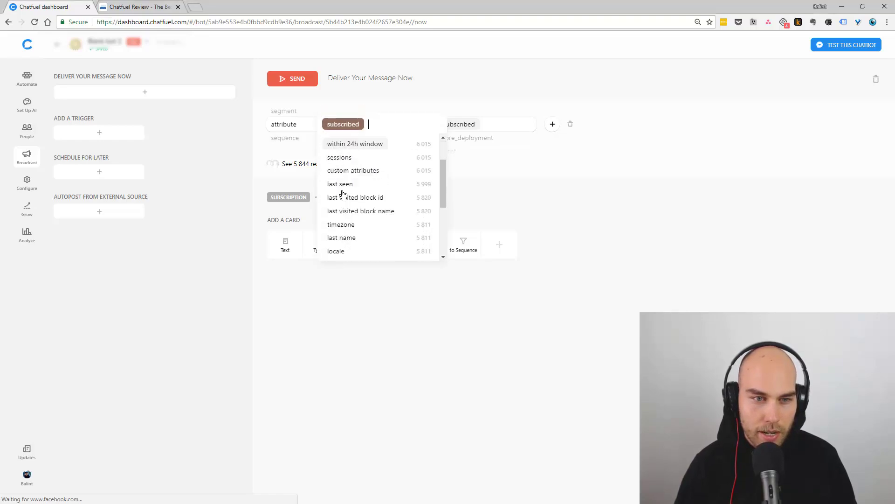
click(343, 141)
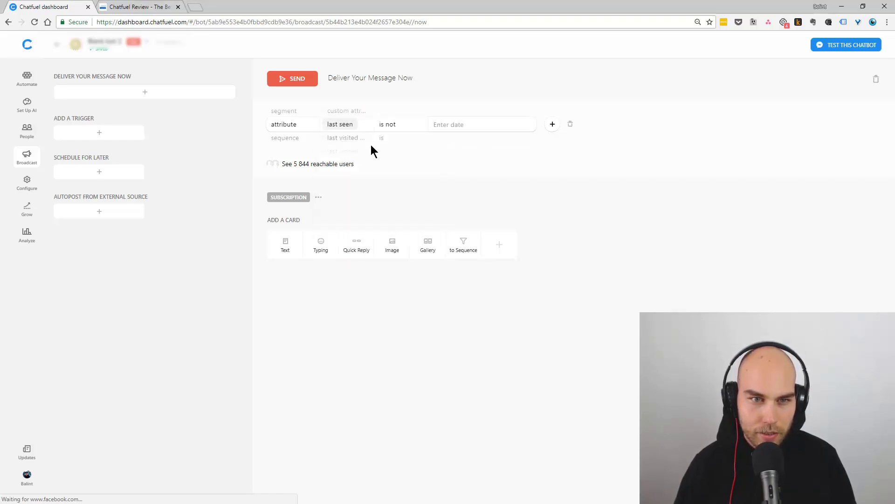
click(385, 128)
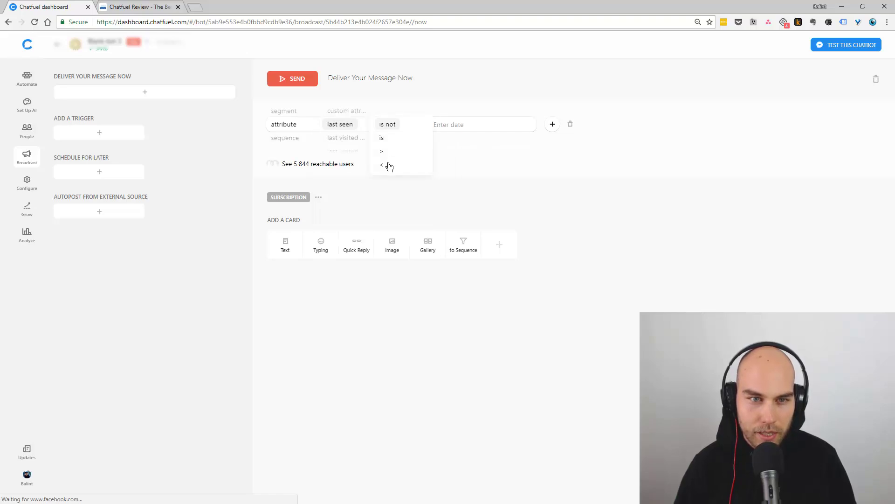
click(390, 165)
click(452, 126)
click(441, 141)
click(441, 142)
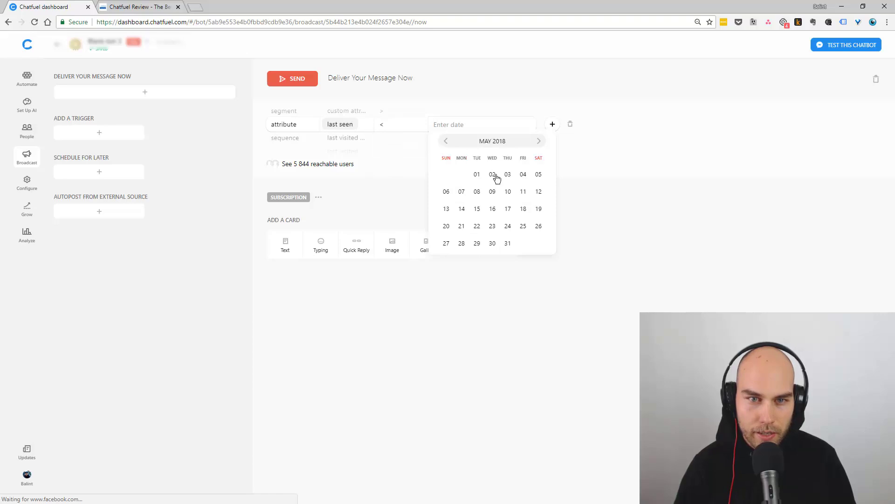
click(477, 175)
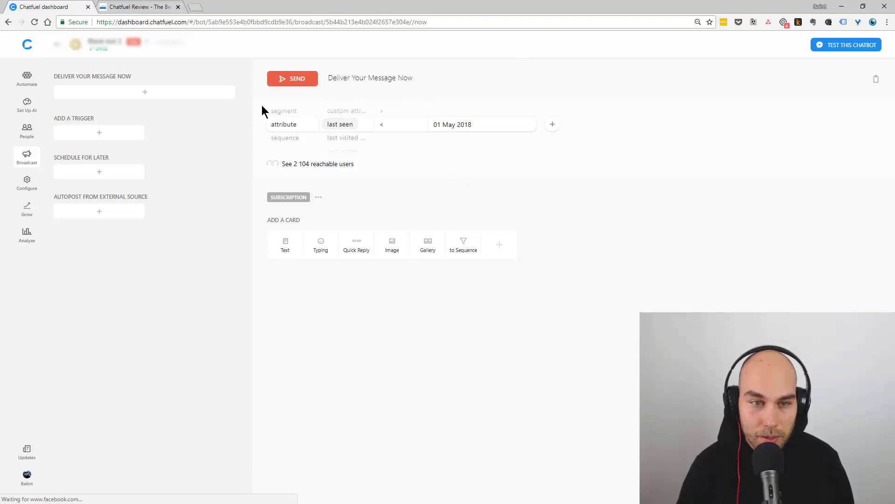
Add a subscribe-to-sequence card to the broadcast and open the unsubscription block in Automate.
click(464, 248)
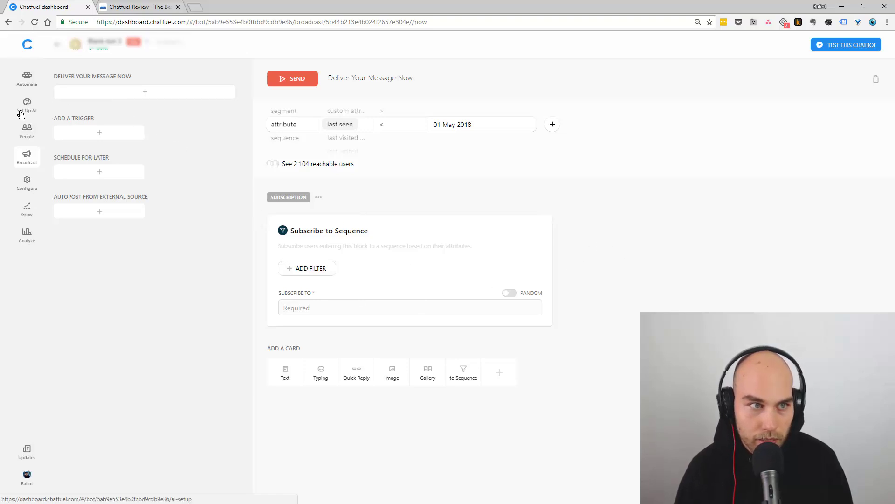
click(25, 77)
click(74, 115)
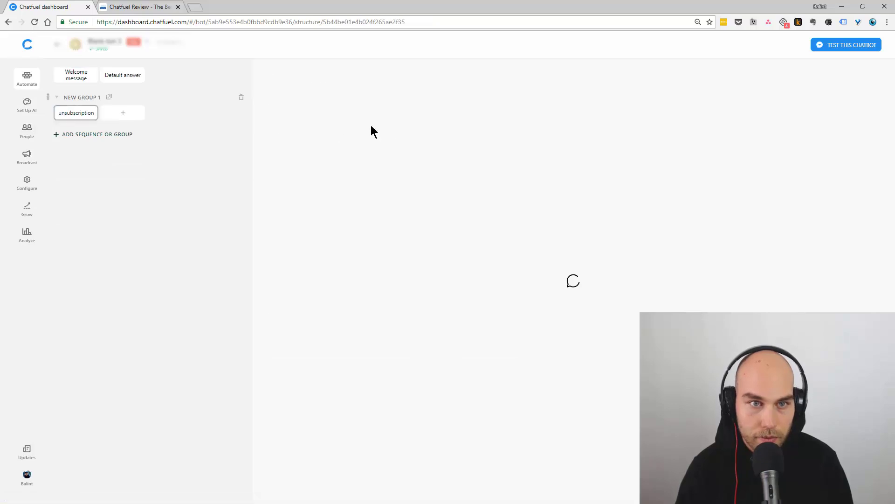
Create New Sequence 1 with the unsubscription block first, sent Immediately.
click(73, 135)
click(82, 124)
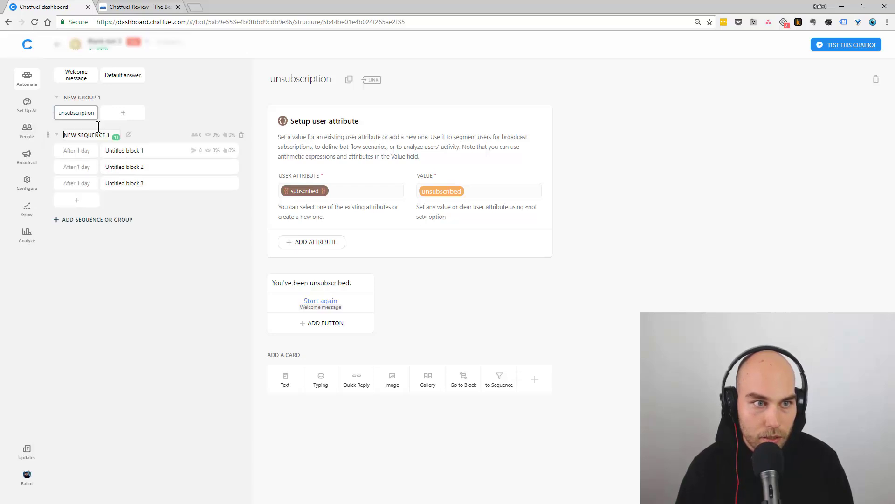
drag(68, 113, 124, 150)
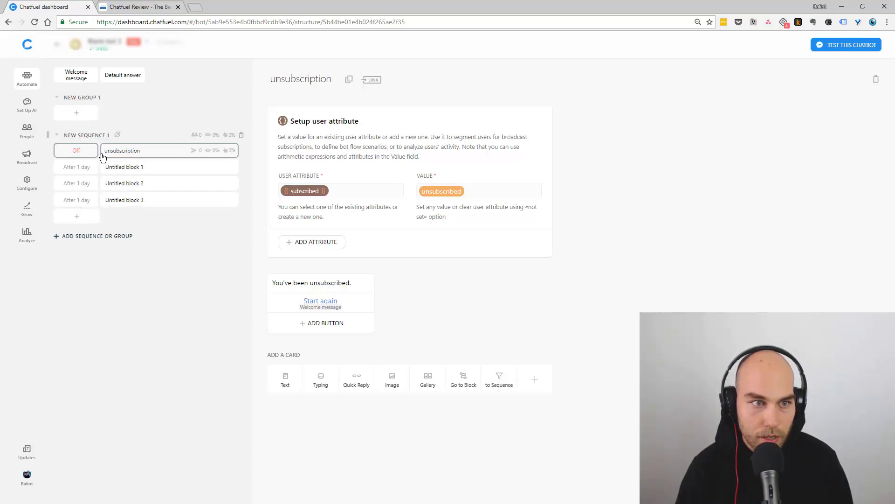
click(87, 151)
click(87, 149)
click(84, 149)
click(168, 250)
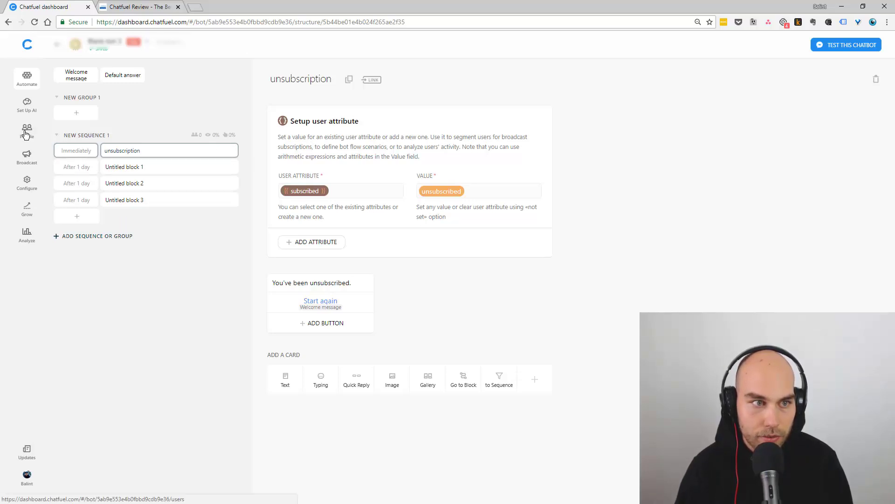
In the broadcast draft, set Subscribe To to 'New sequence 1', then go to the People list.
click(159, 155)
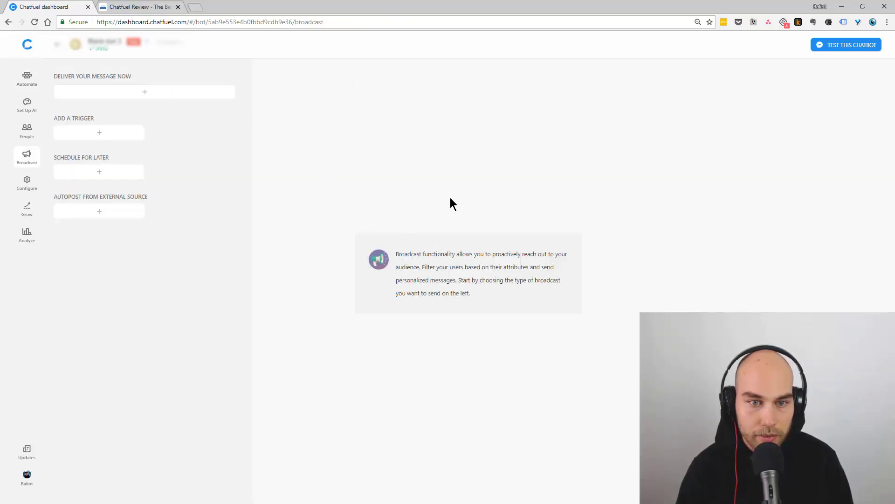
click(327, 306)
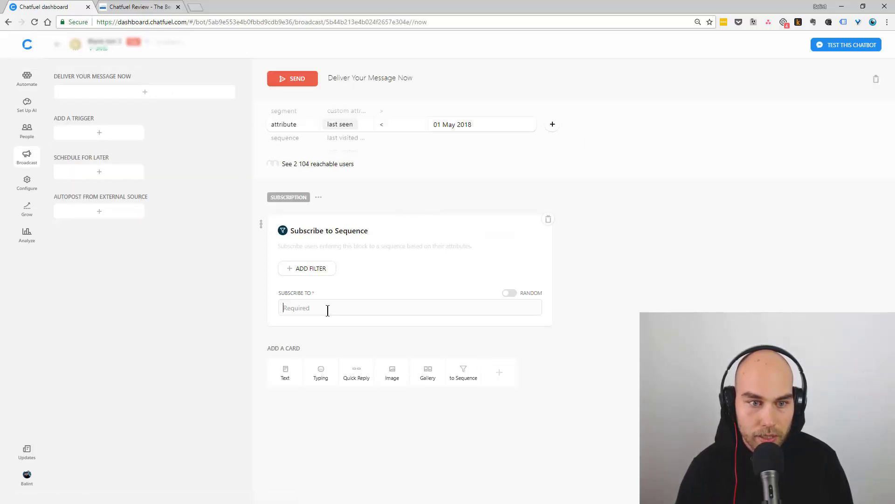
click(323, 323)
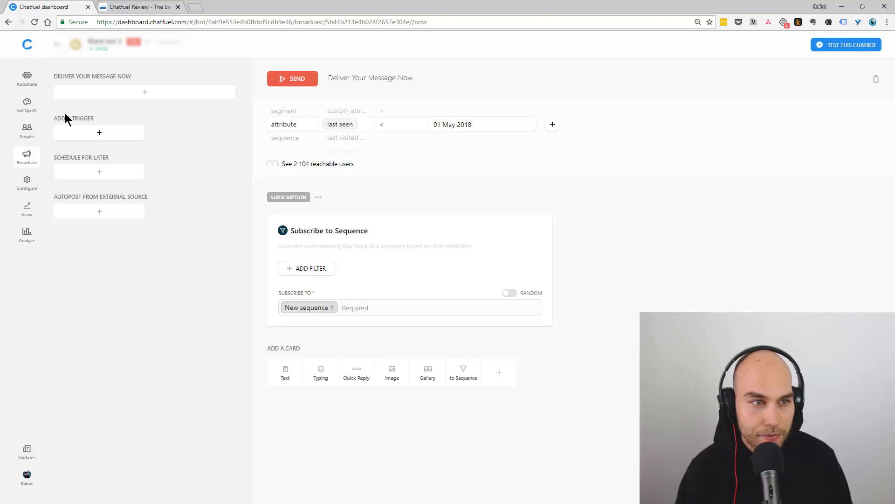
click(23, 137)
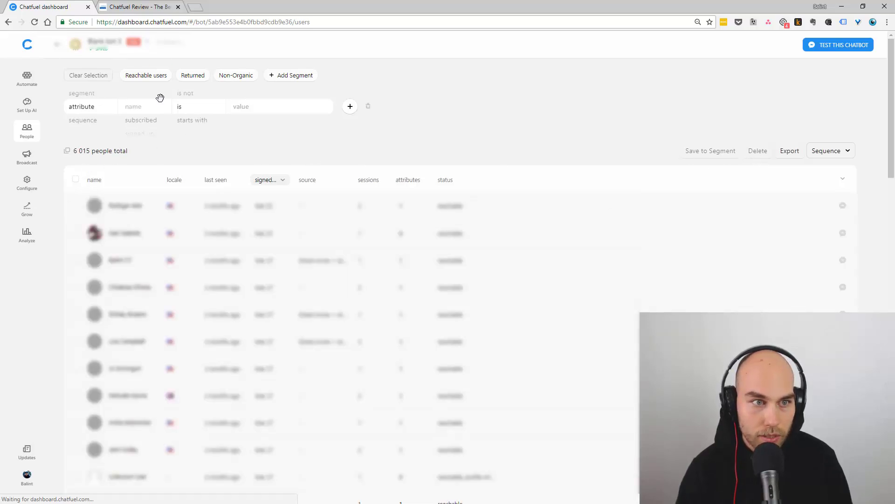
Filter People by subscribed is 'unsubscribed', which matches 0 of 6,015 people.
click(146, 108)
click(149, 119)
click(250, 111)
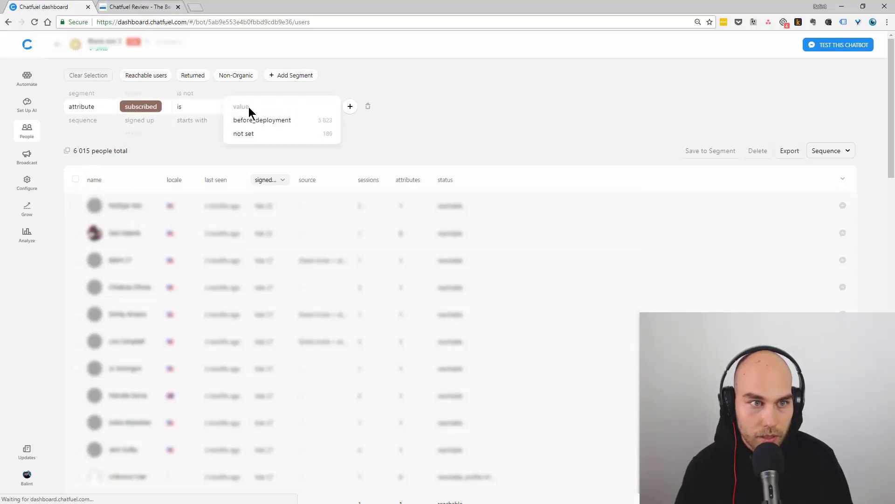
text(unsu)
key(BackSpace)
key(BackSpace)
click(253, 120)
click(439, 130)
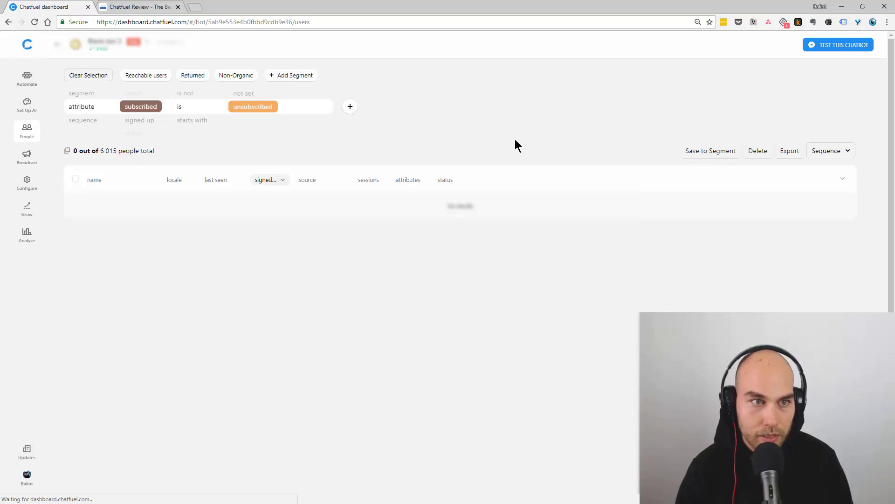
click(143, 76)
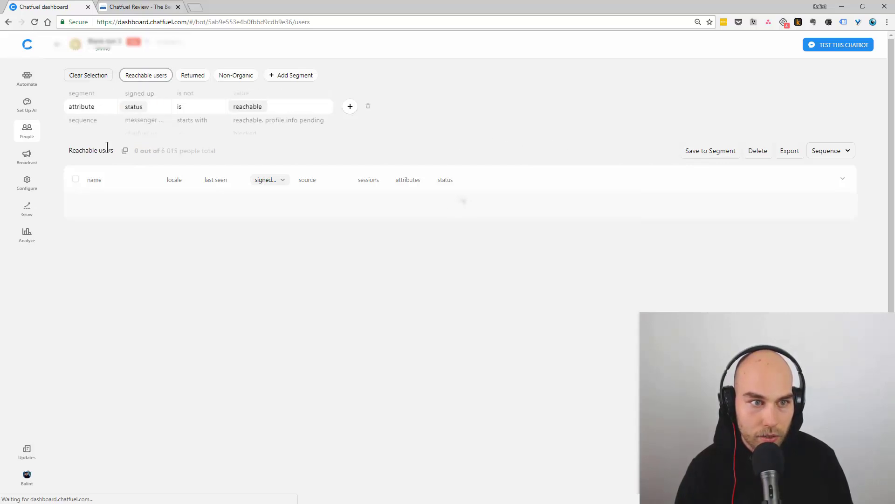